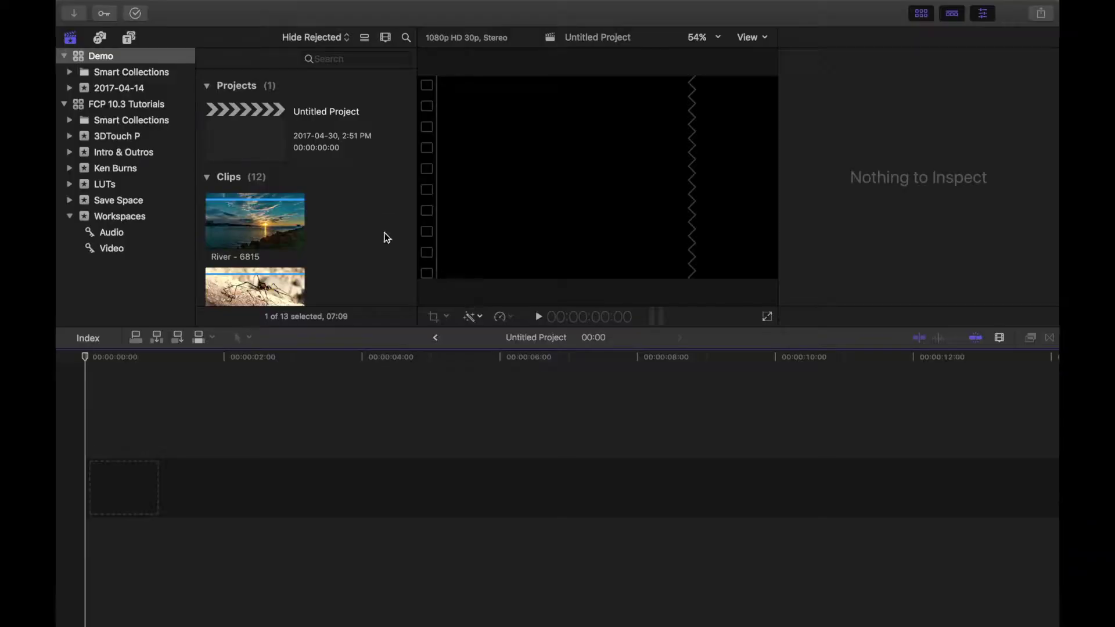
Scroll the browser's clip list down to reveal the Scuba Diving - 699 clip
scroll(366, 218, "down", 10)
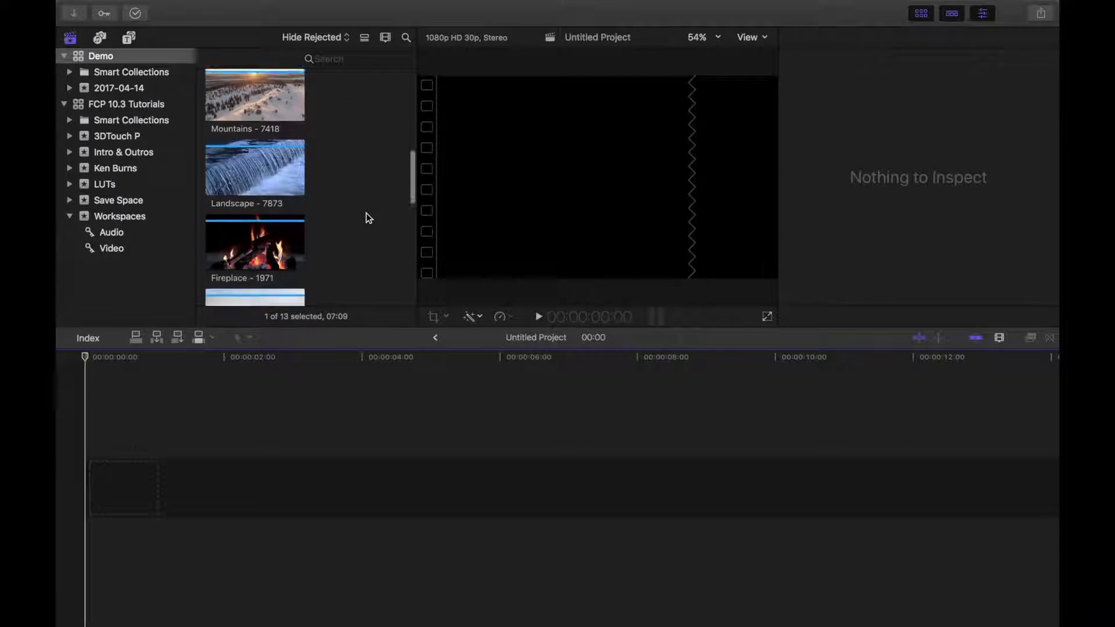
scroll(367, 217, "down", 8)
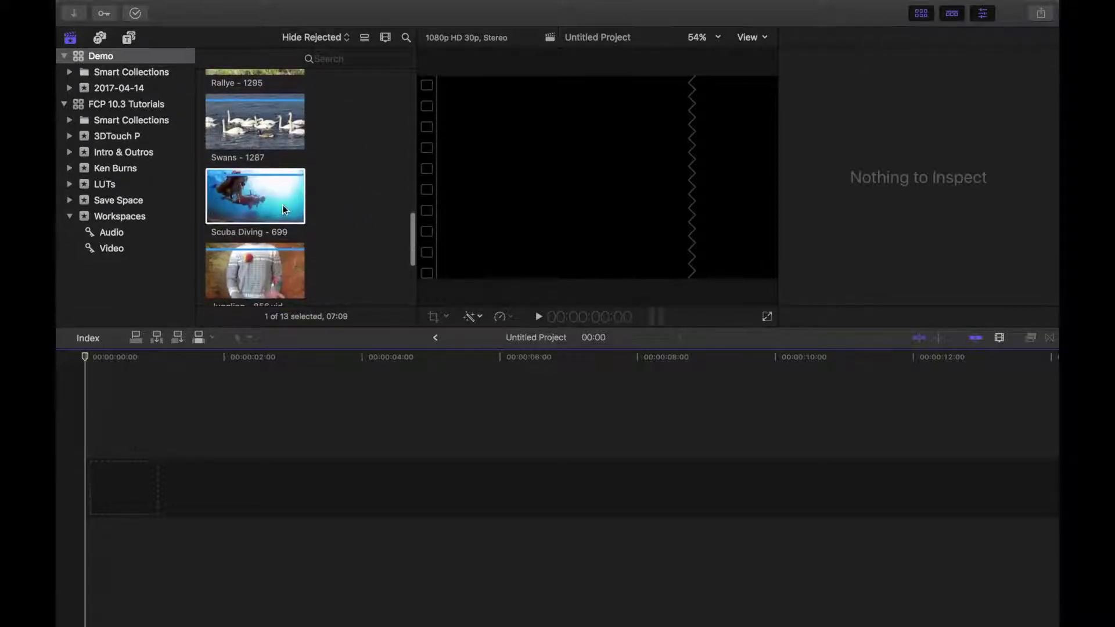
Append the Scuba Diving - 699 clip to the empty Untitled Project timeline with E
left_click(275, 205)
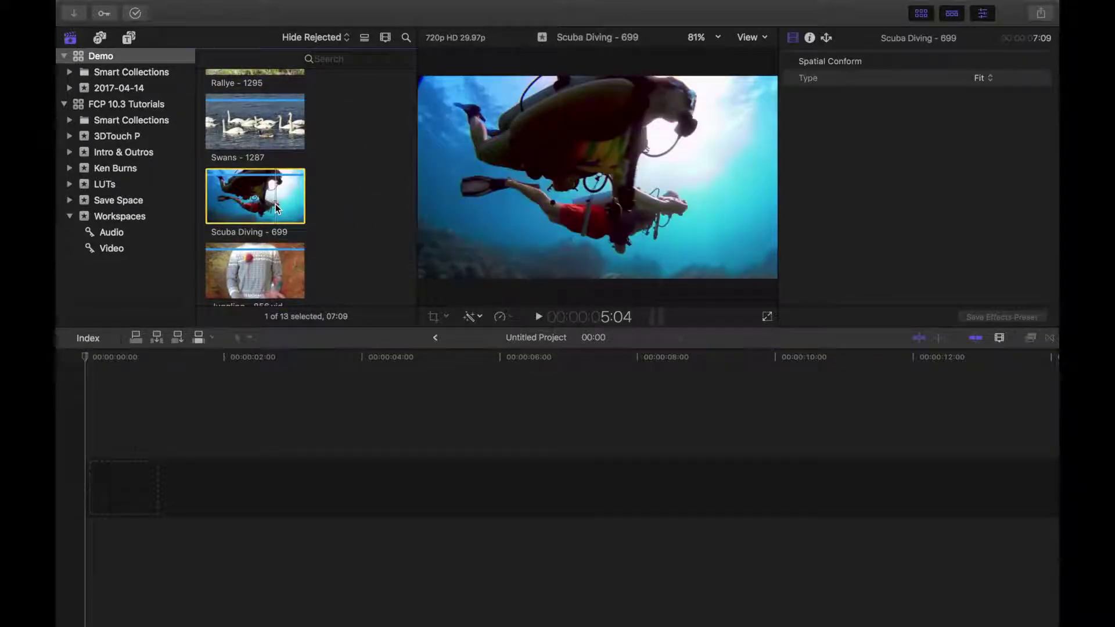
key("e")
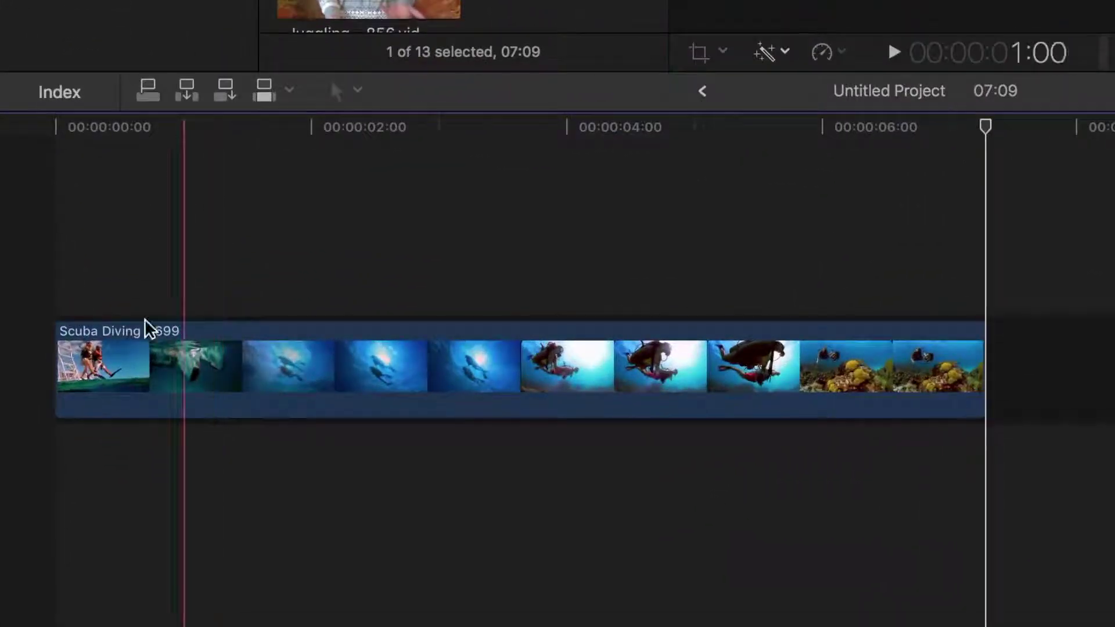
left_click(80, 412)
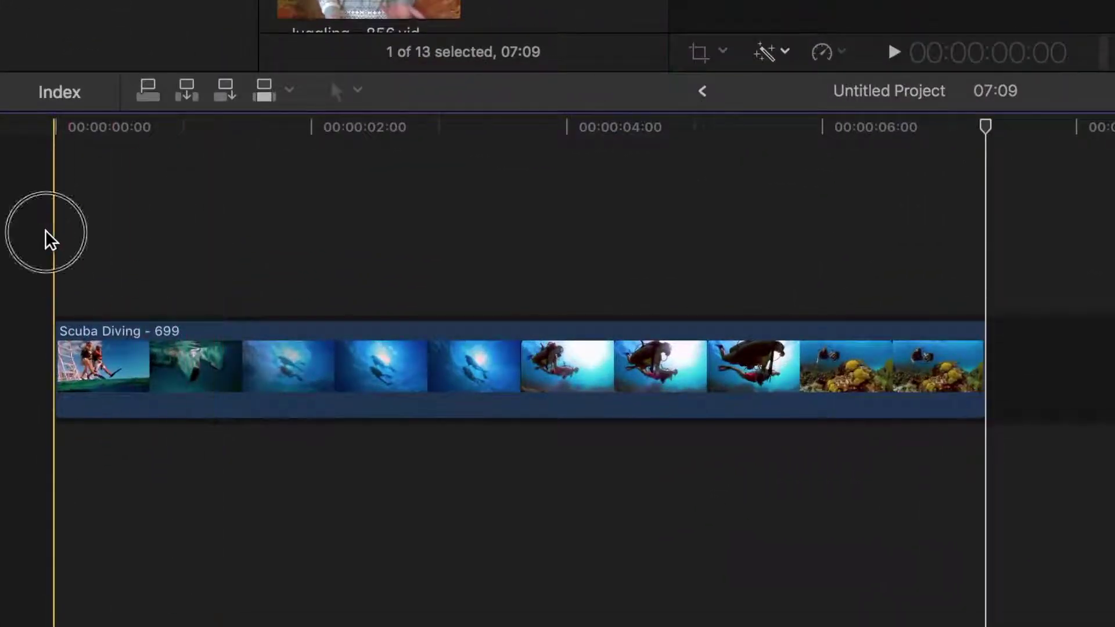
Copy the timeline clip, paste a duplicate stacked above it, and select that upper copy
left_click(229, 362)
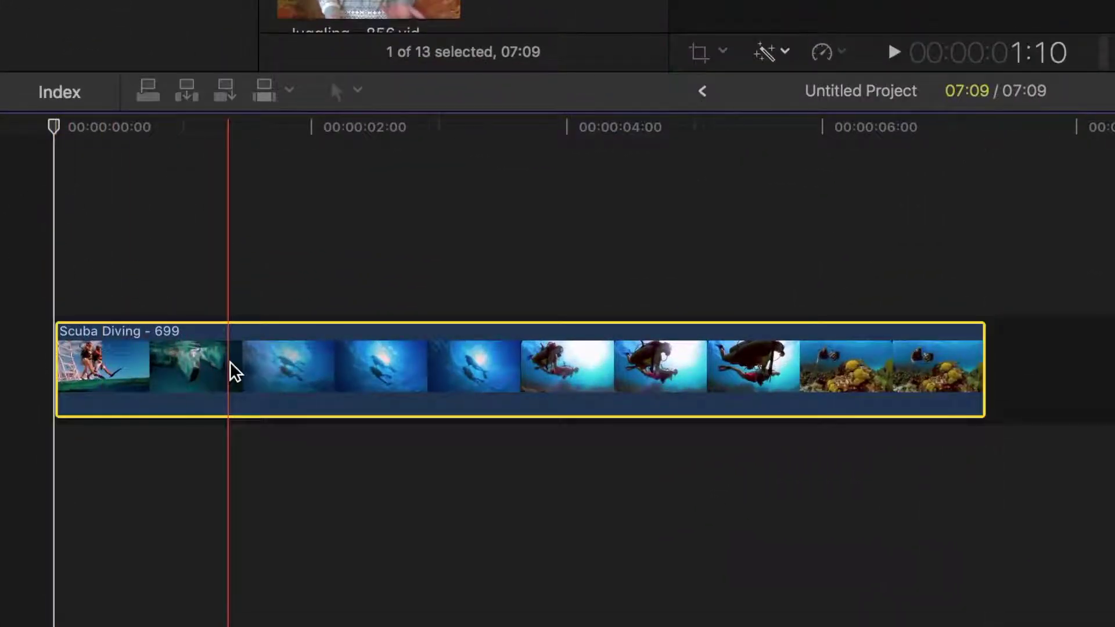
key("super+c")
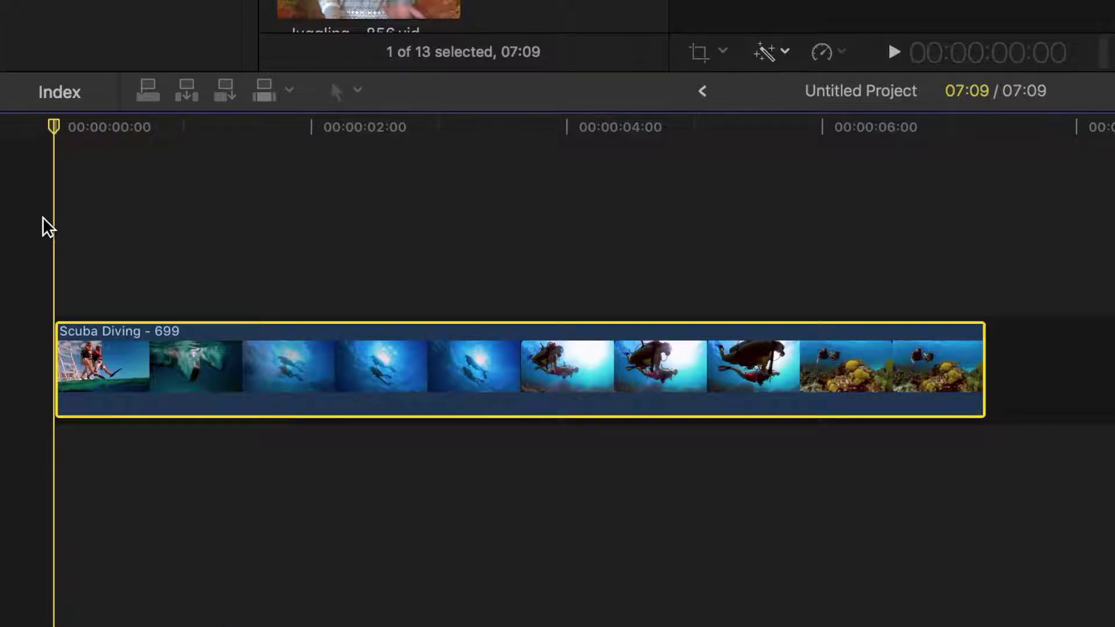
key("super+v")
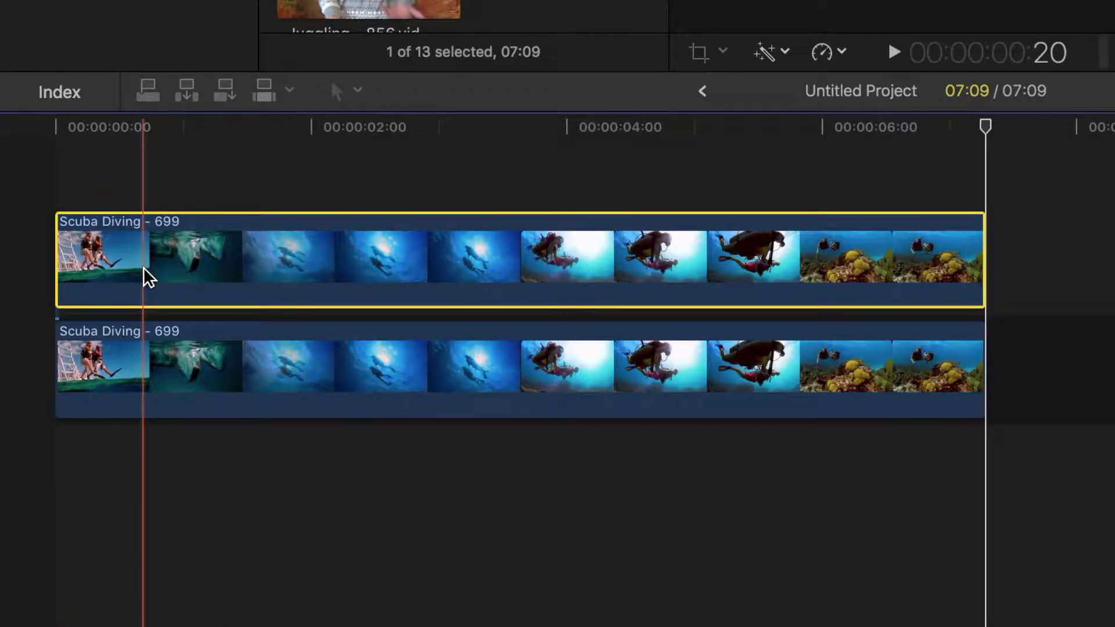
left_click(62, 170)
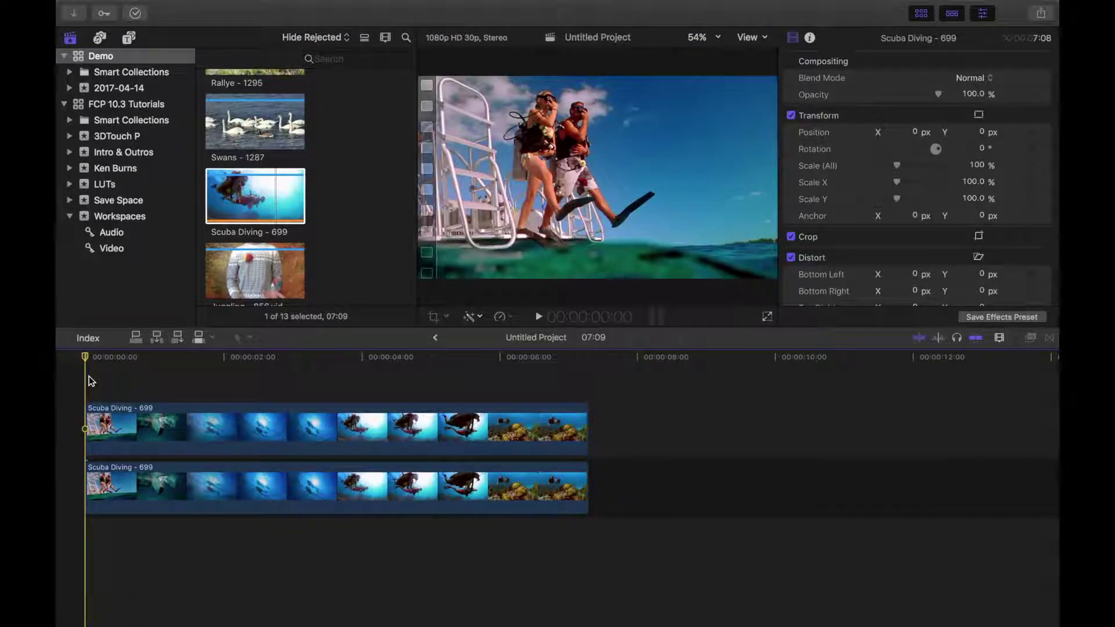
left_click(214, 419)
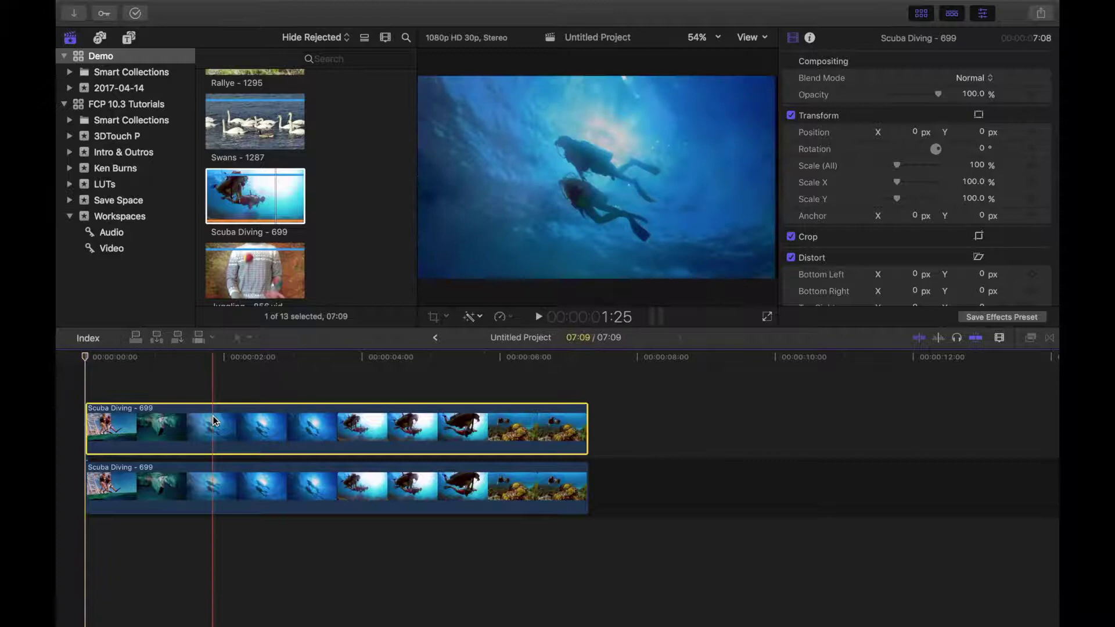
On the Color Board, tint the top clip's shadows and highlights toward blue and cool the midtones
left_click(487, 424)
key("super+6")
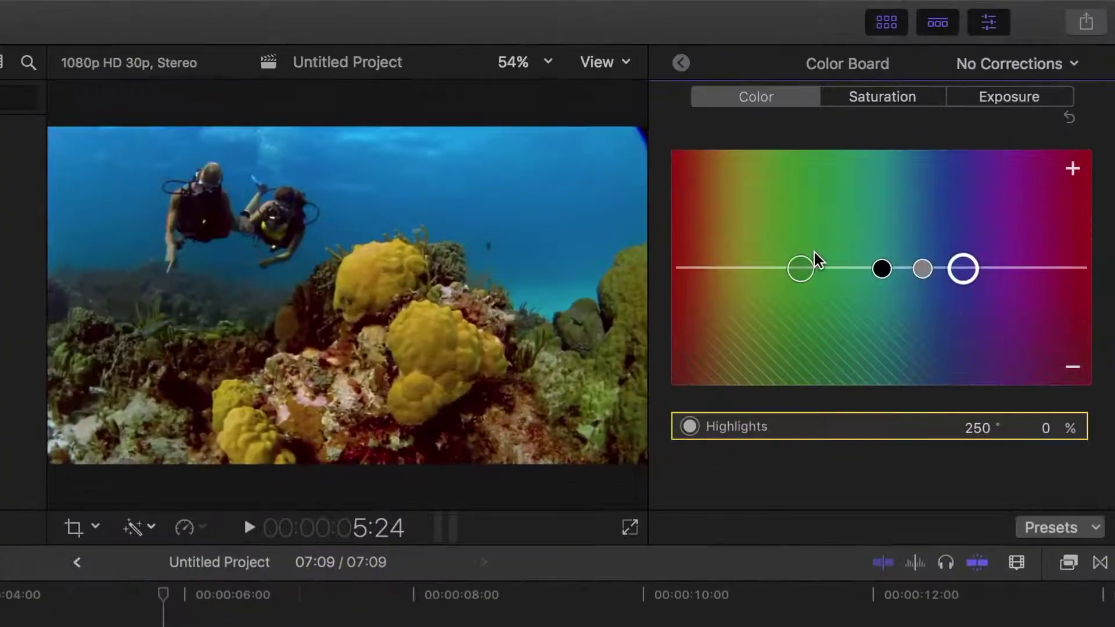
left_click(883, 268)
left_click_drag(886, 267, 907, 226)
left_click_drag(962, 268, 972, 202)
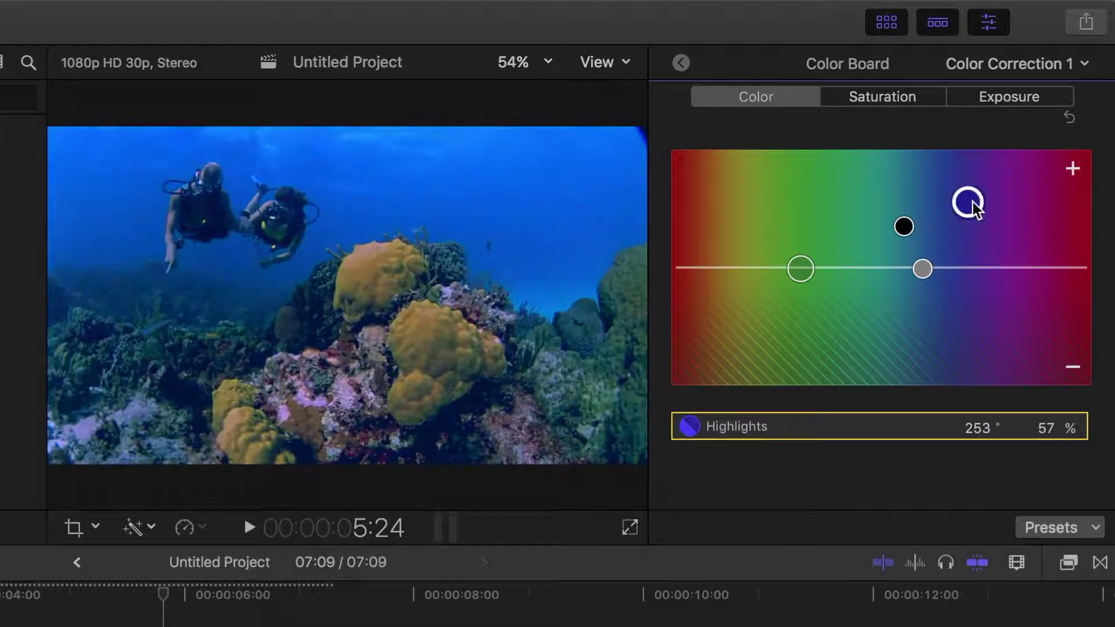
left_click_drag(922, 269, 928, 299)
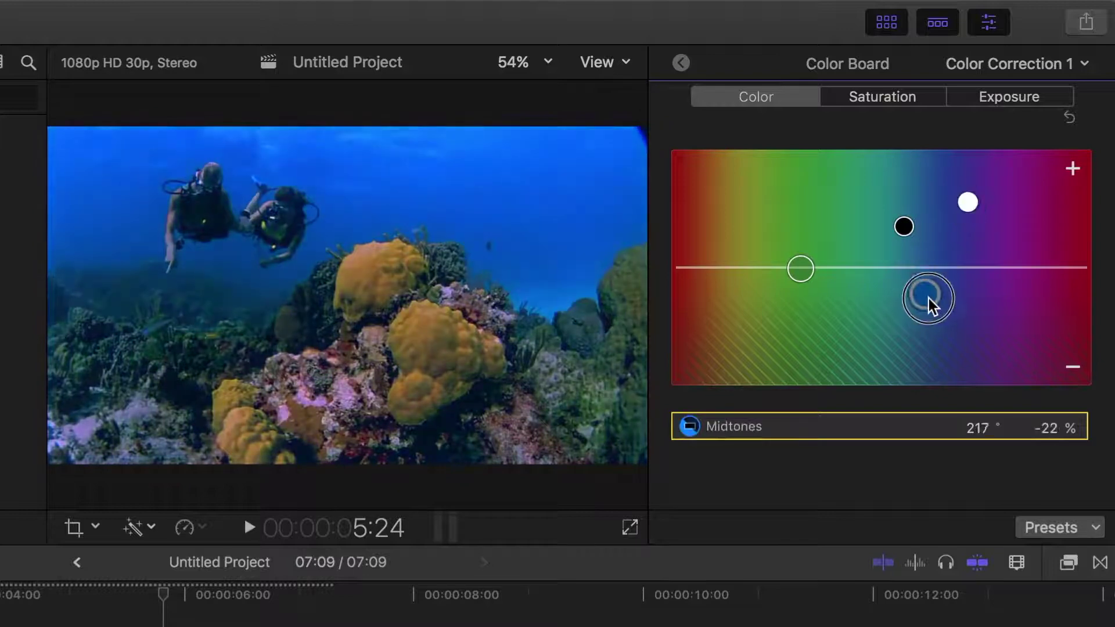
Nudge the shadow exposure slightly and raise highlight exposure to 54%
left_click(1009, 96)
mouse_move(786, 268)
left_mouse_down()
mouse_move(849, 277)
mouse_move(784, 273)
left_mouse_up()
left_click_drag(1028, 269, 1026, 209)
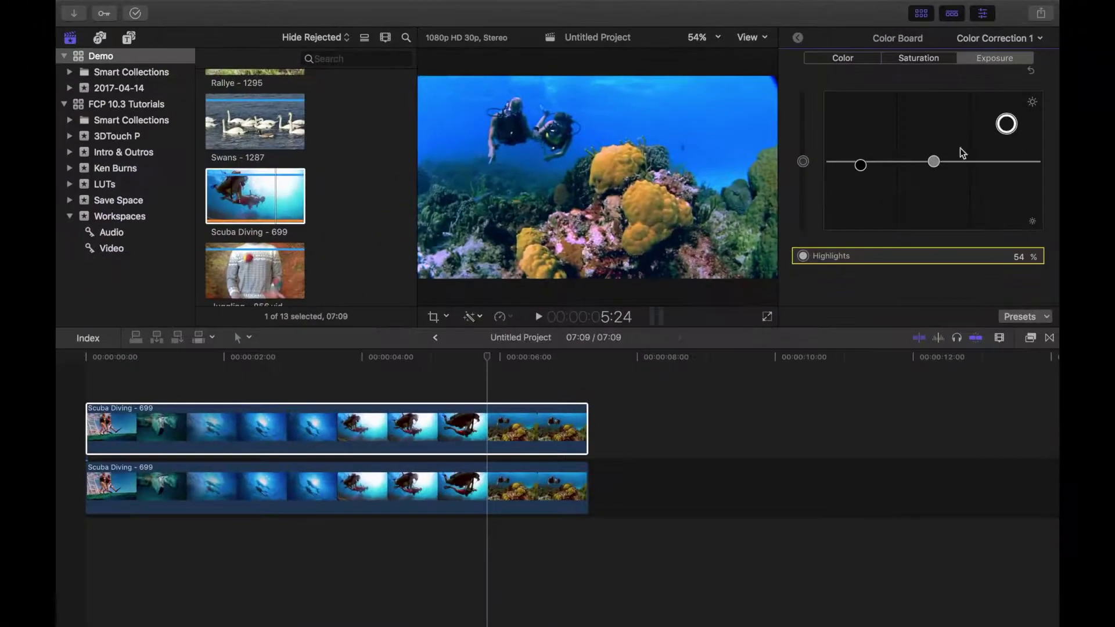
Drag Draw Mask from the Masks effects category onto the top Scuba Diving clip
left_click(464, 430)
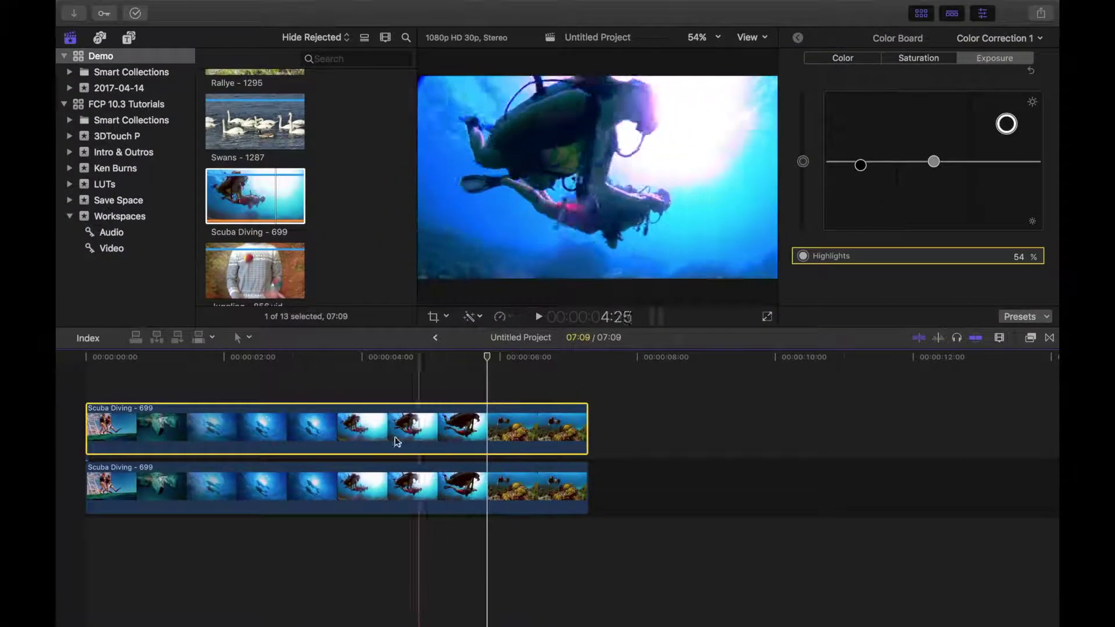
left_click(88, 392)
left_click(121, 422)
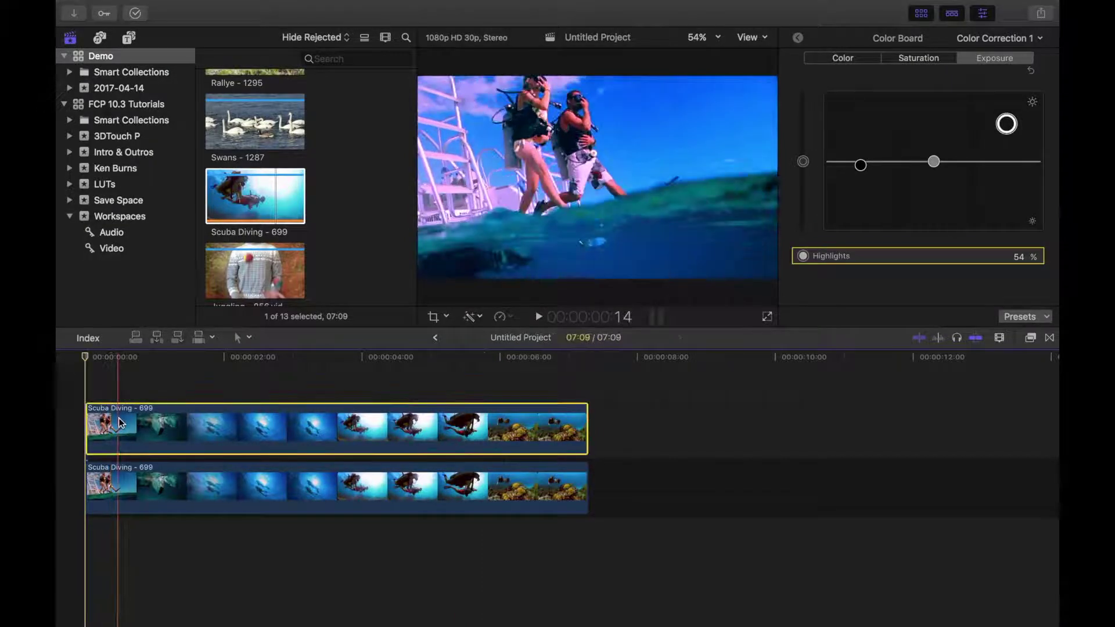
left_click(1034, 337)
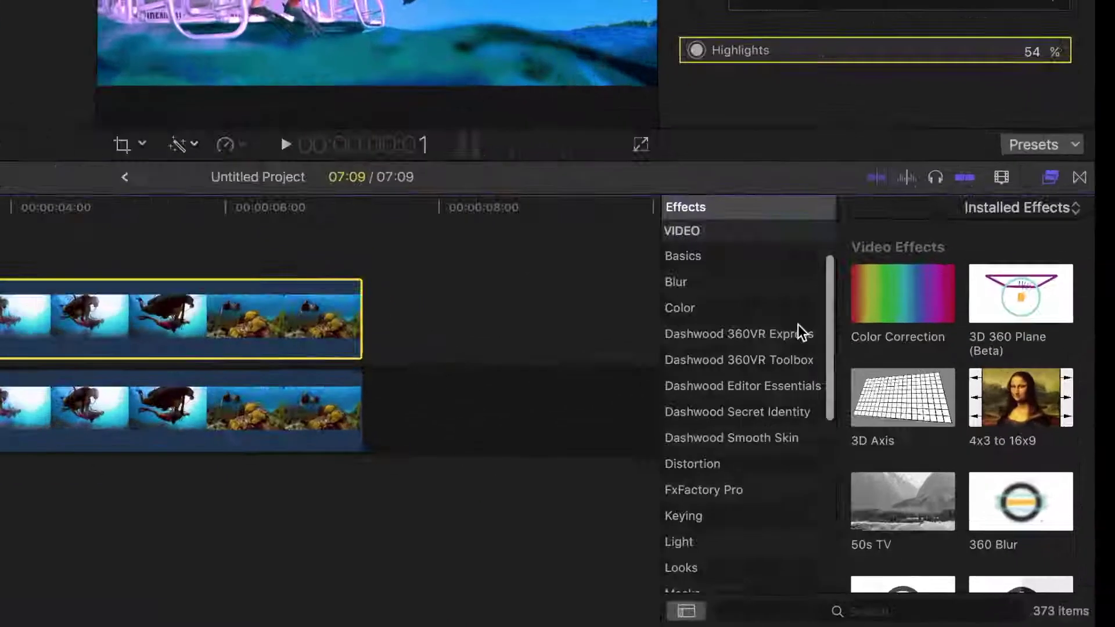
scroll(798, 330, "down", 5)
left_click(723, 402)
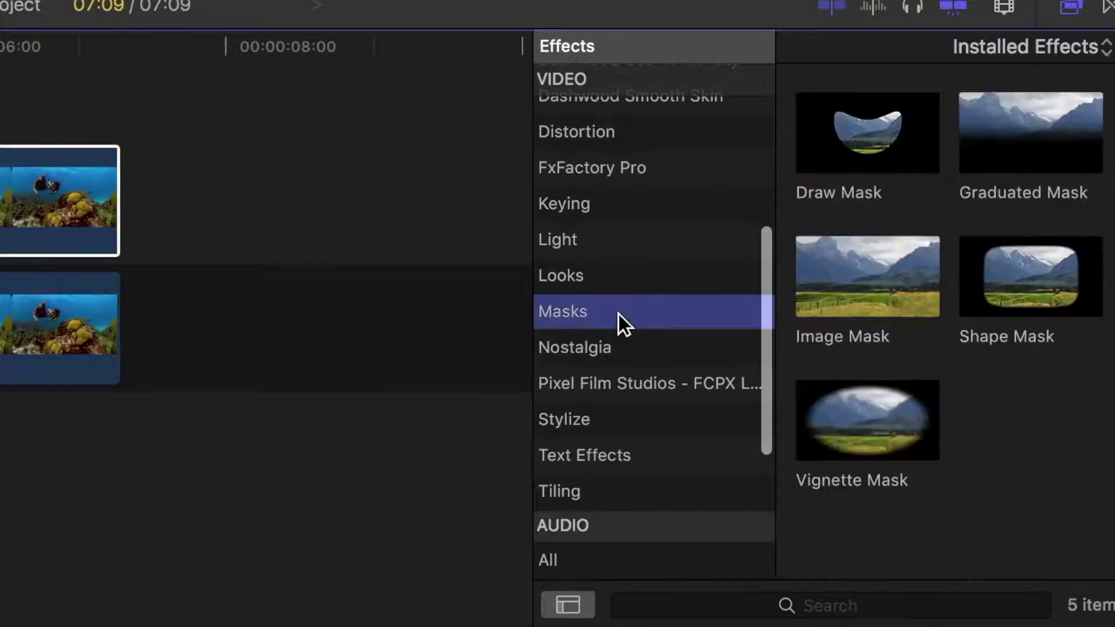
mouse_move(903, 144)
left_mouse_down()
mouse_move(990, 349)
mouse_move(448, 399)
mouse_move(468, 413)
left_mouse_up()
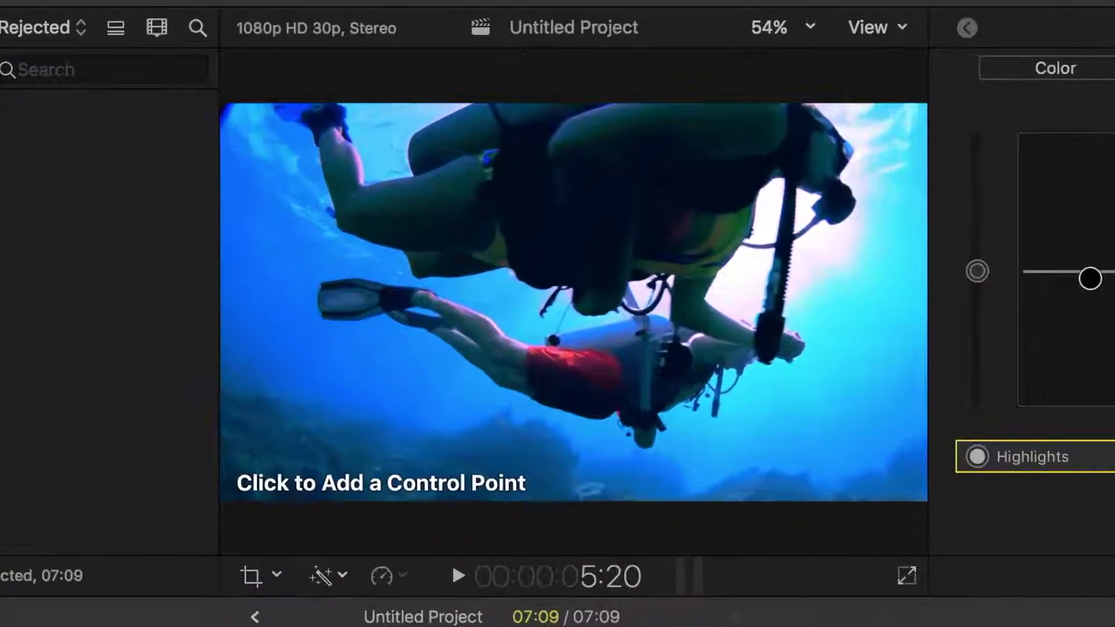
Go to the clip's first frame and set the viewer zoom to 25%
key("Home")
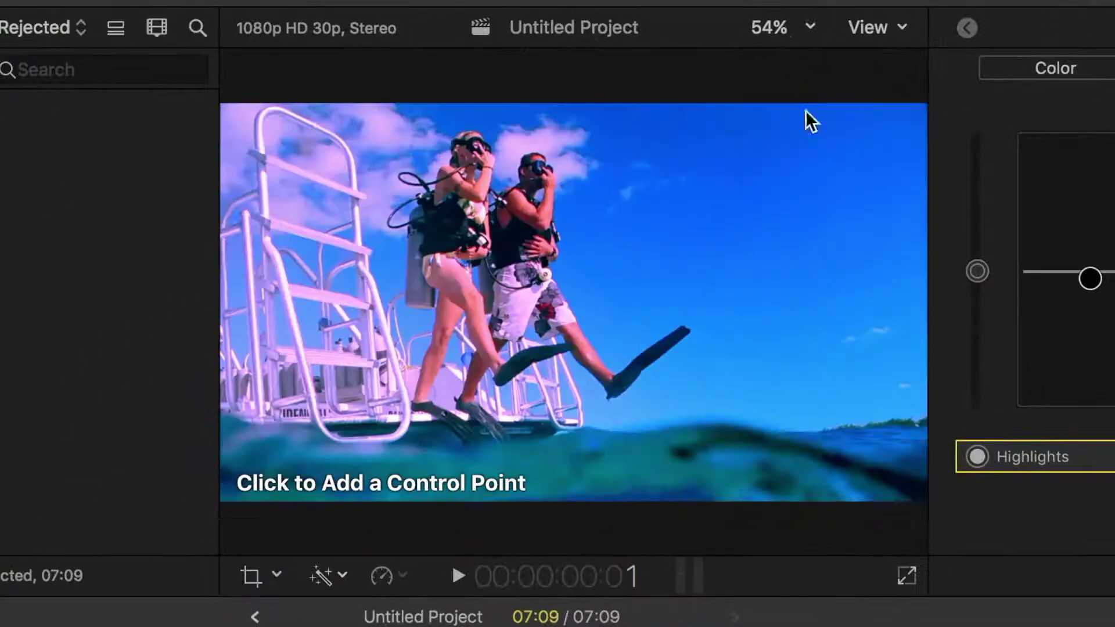
left_click(808, 23)
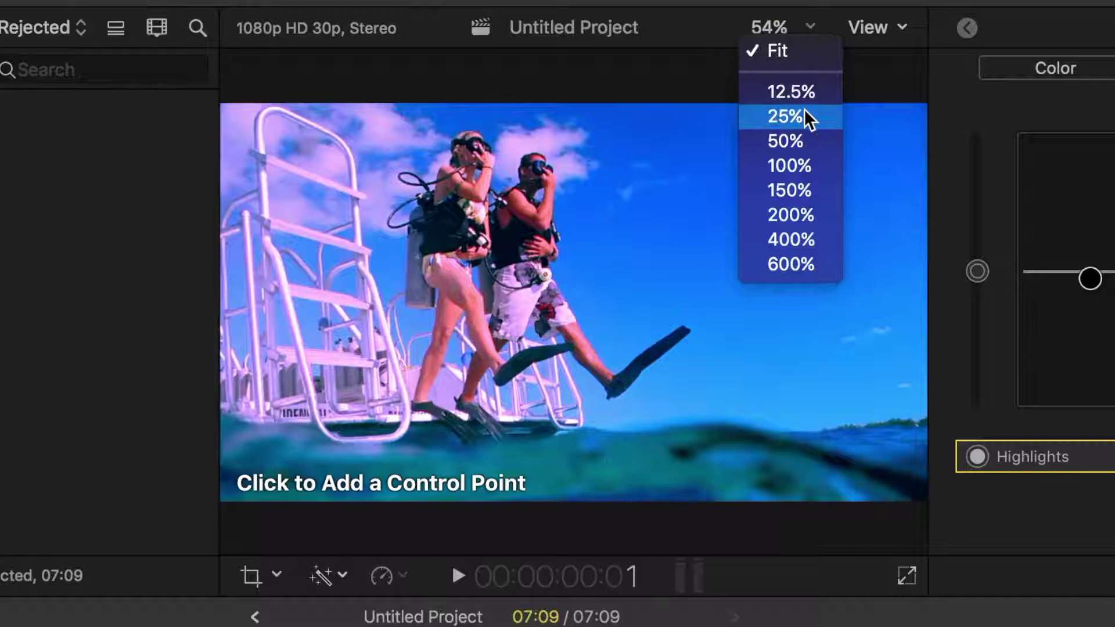
left_click(804, 110)
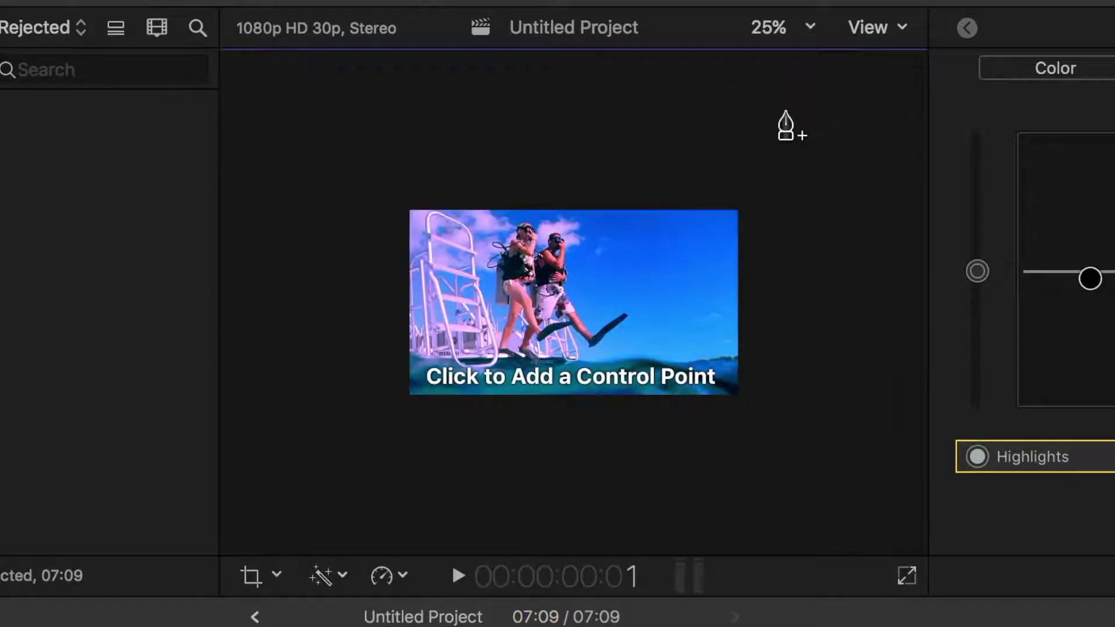
Draw a closed four-point tall rectangle mask just left of the picture
left_click(309, 149)
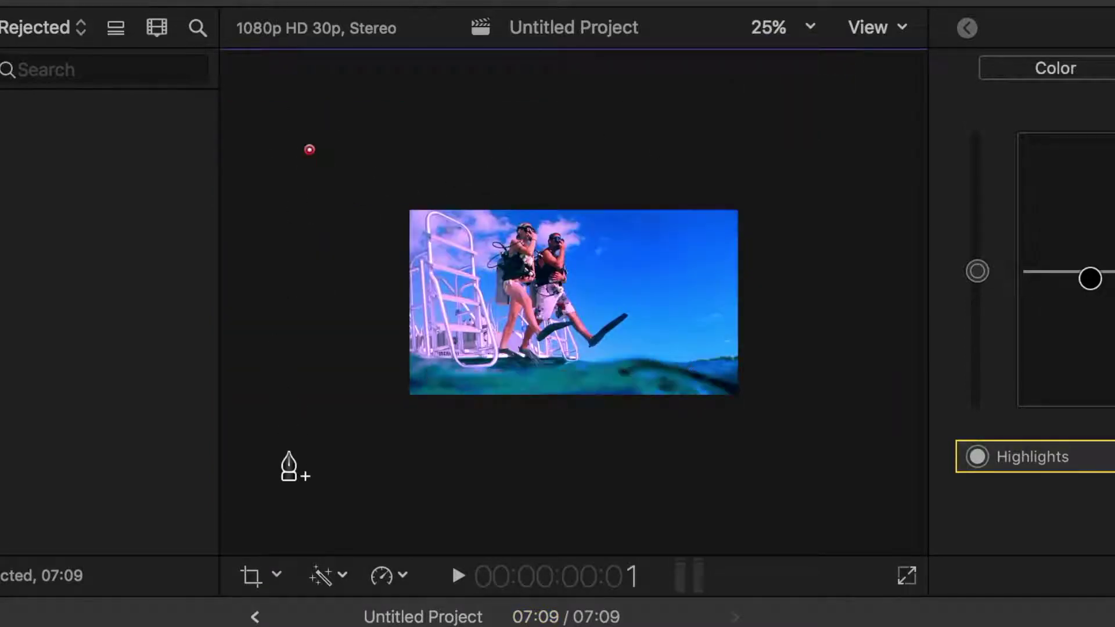
left_click(312, 470)
left_click(409, 471)
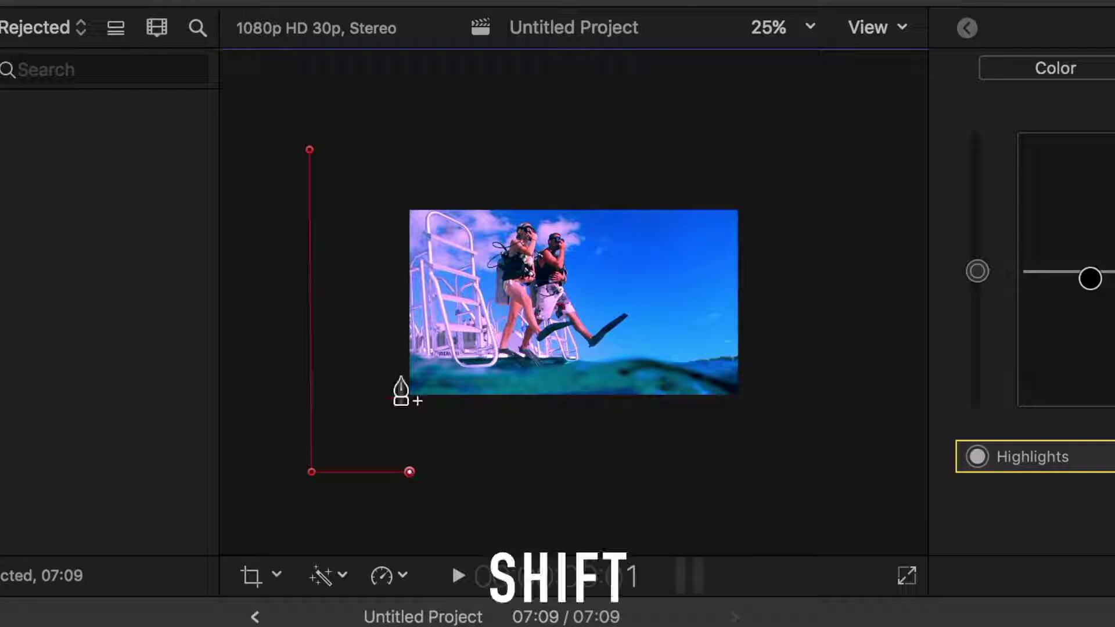
left_click(409, 140, "shift")
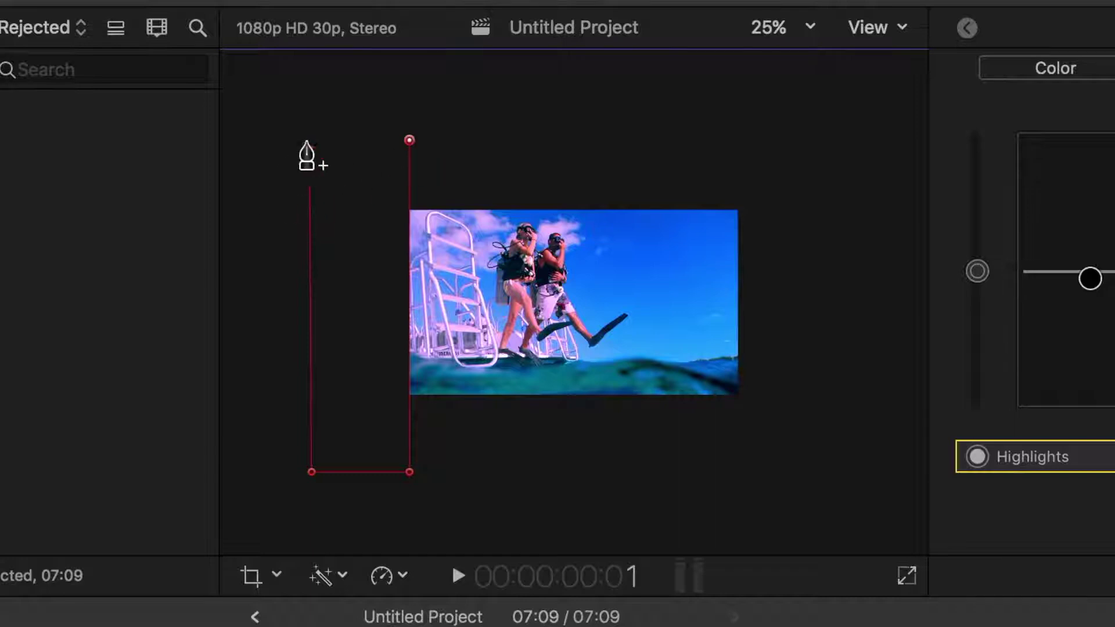
left_click(309, 150)
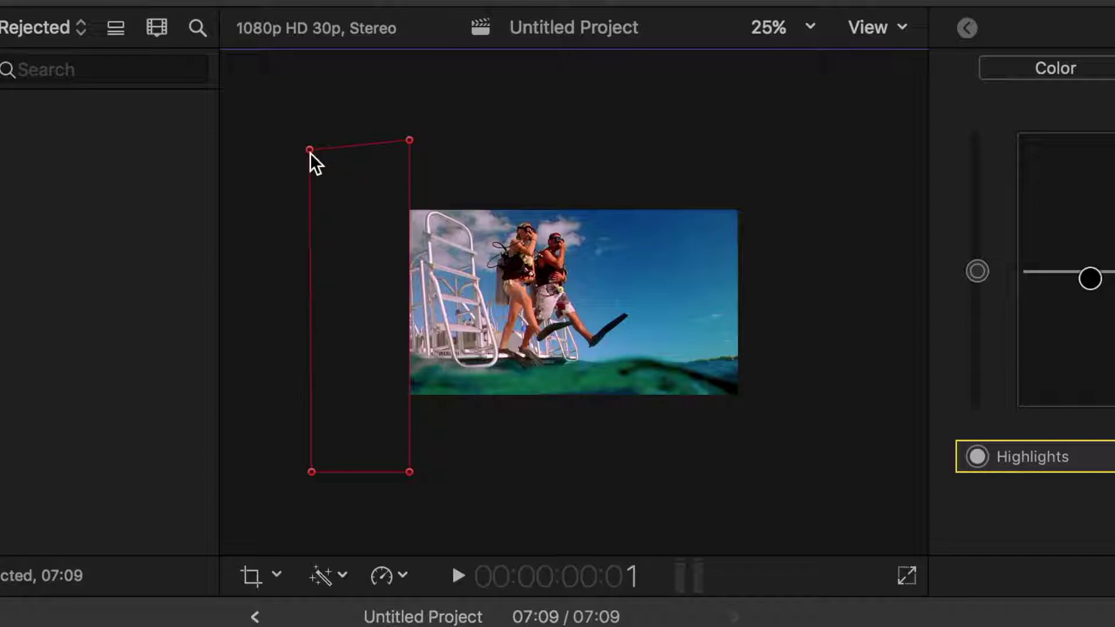
Keyframe the mask's control points at the start, then at 2 seconds drag its right edge across the frame
left_click(866, 31)
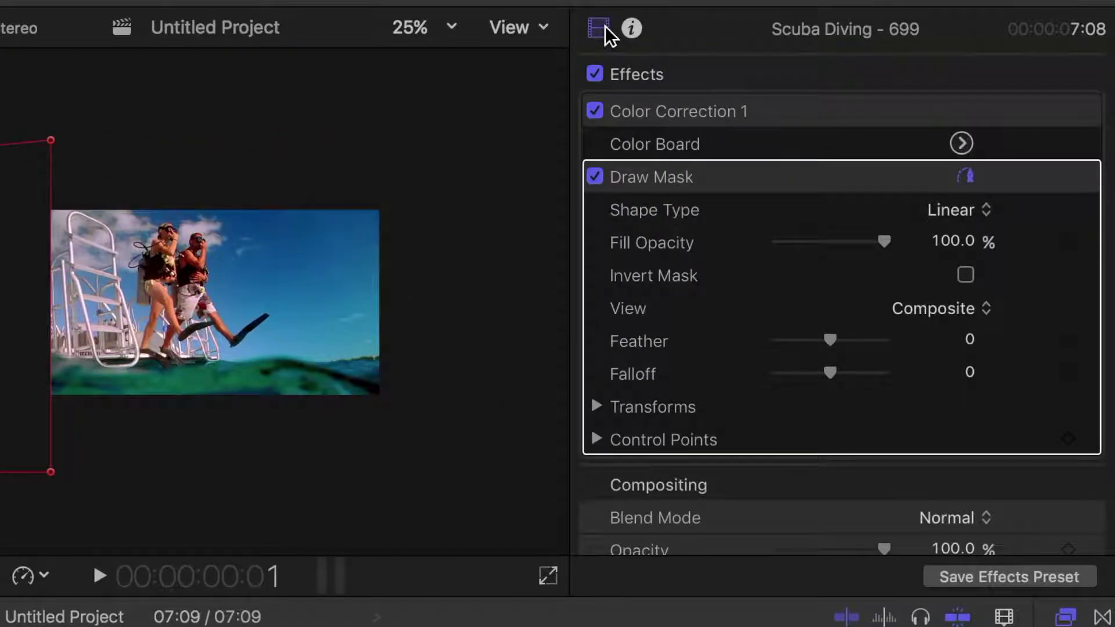
left_click(1067, 439)
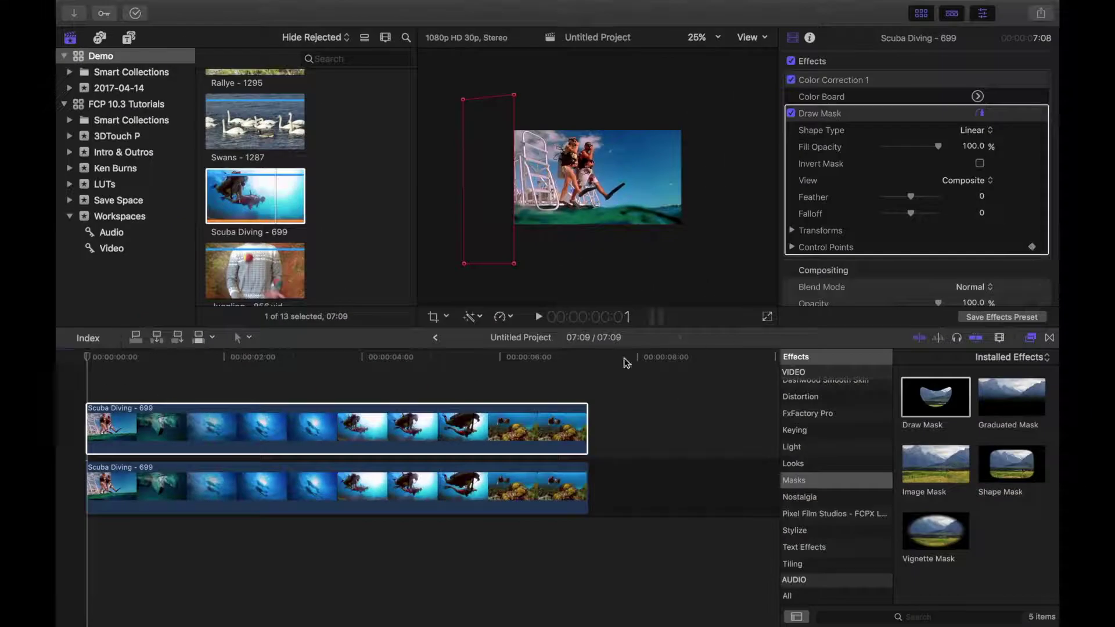
left_click_drag(87, 353, 226, 362)
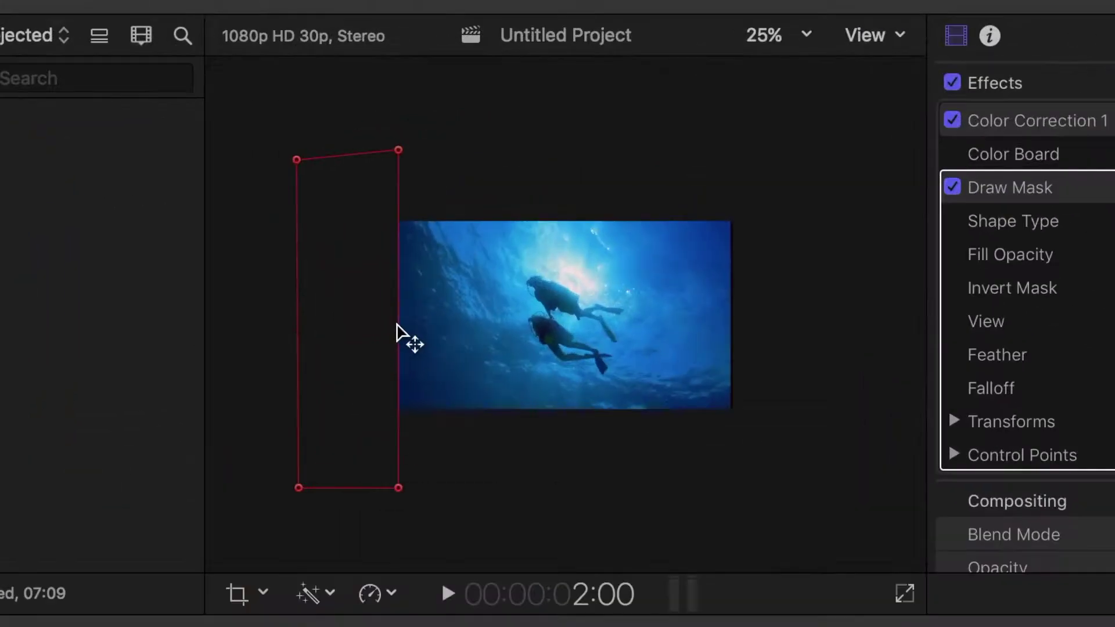
left_click(514, 185)
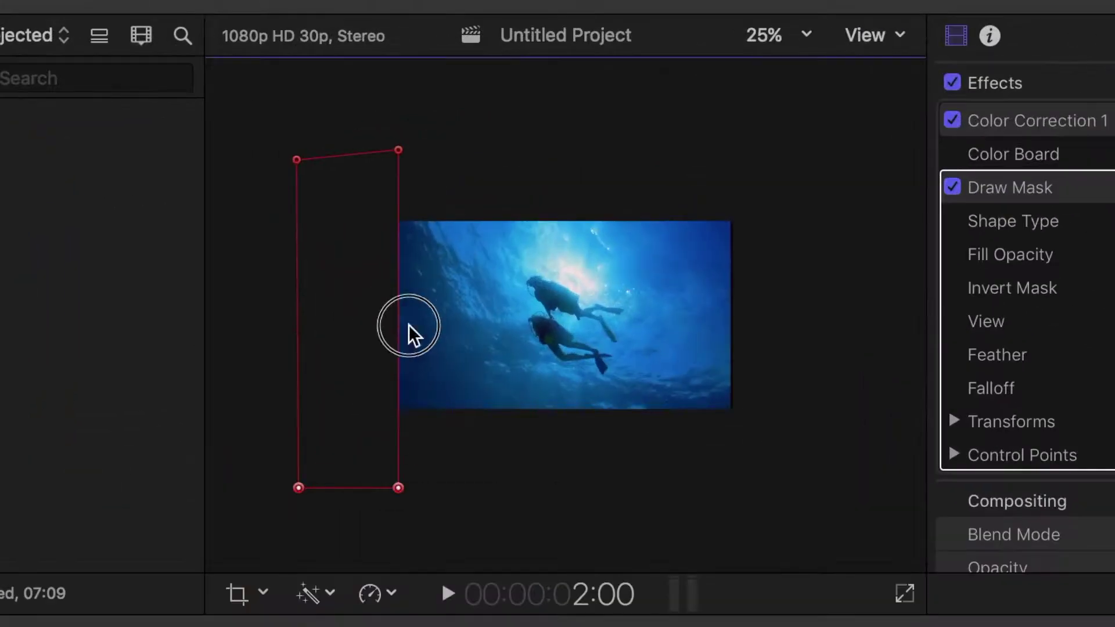
mouse_move(409, 325)
left_mouse_down()
mouse_move(678, 342)
mouse_move(731, 330)
left_mouse_up()
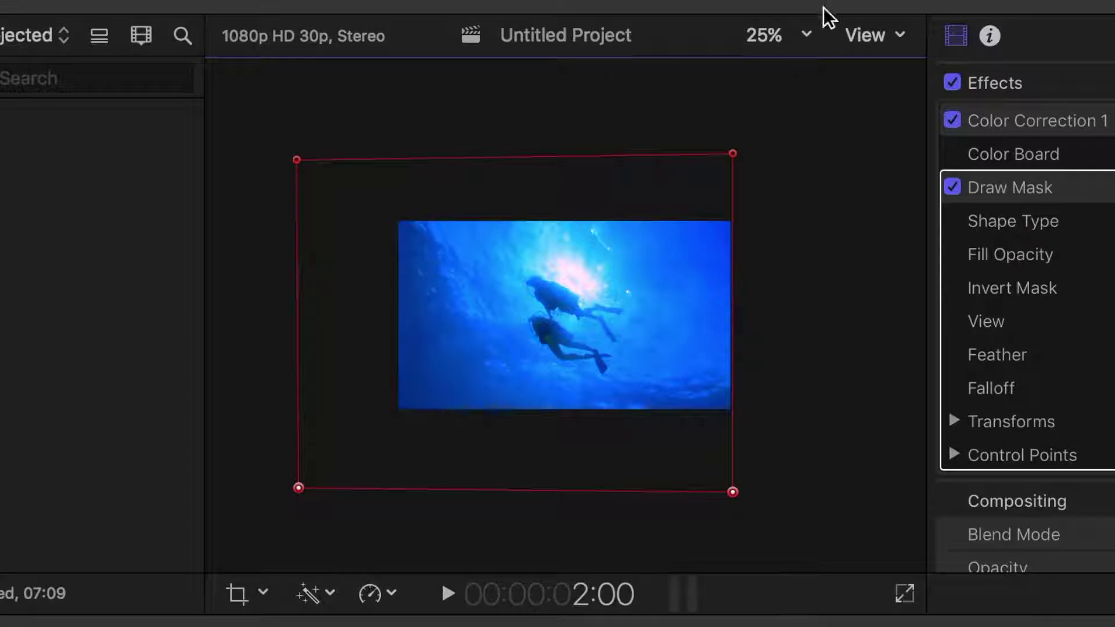
Set the viewer zoom to Fit and play back the sliding before/after wipe
left_click(807, 33)
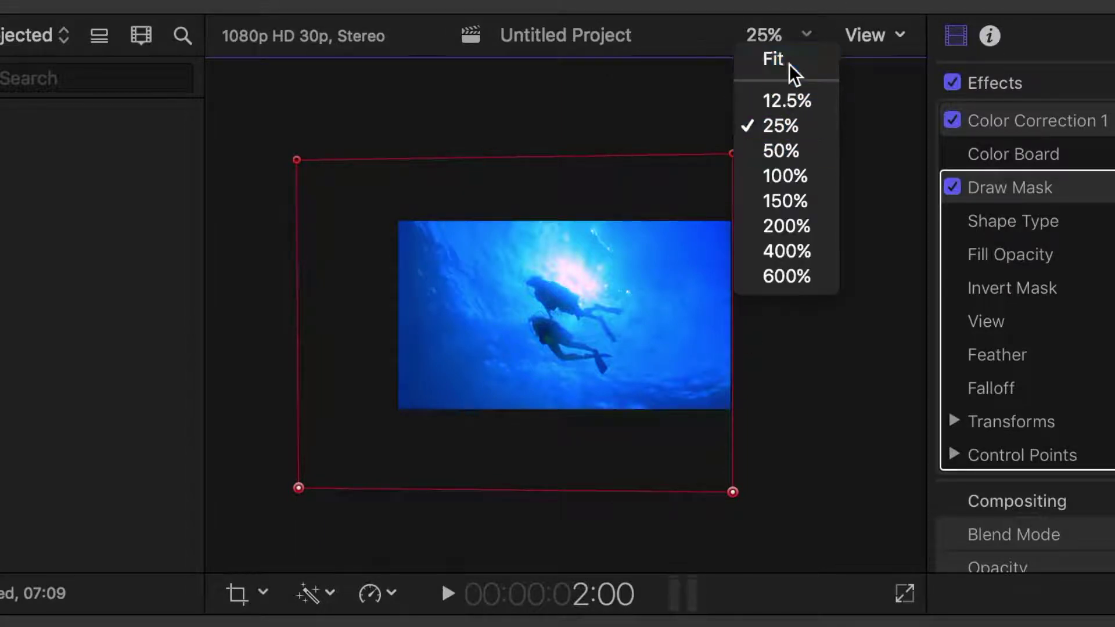
left_click(773, 59)
key("space")
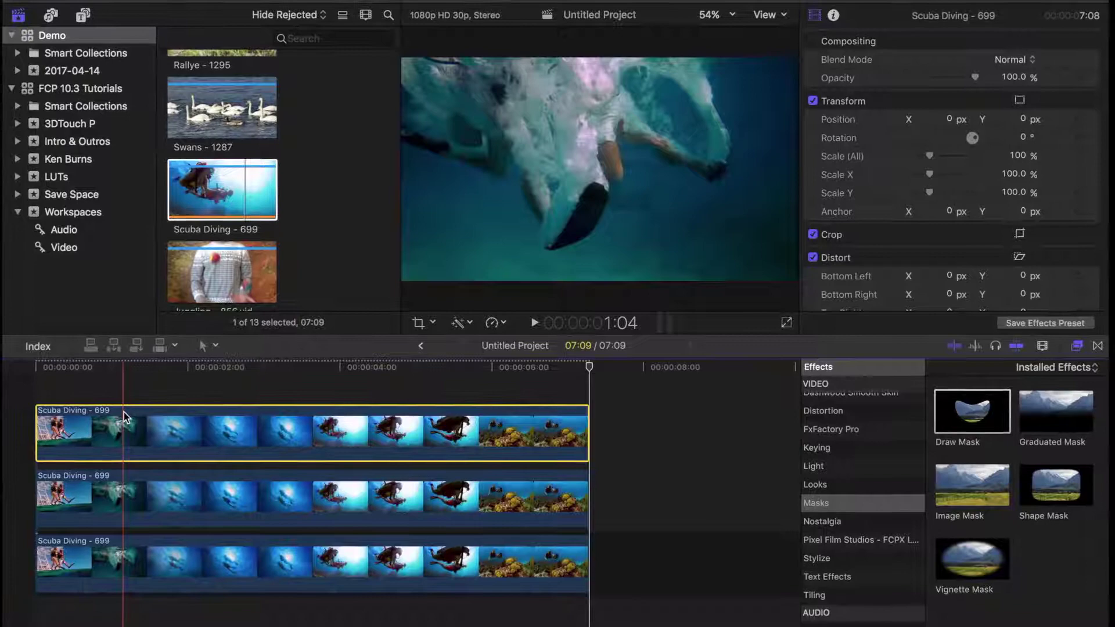
key("space")
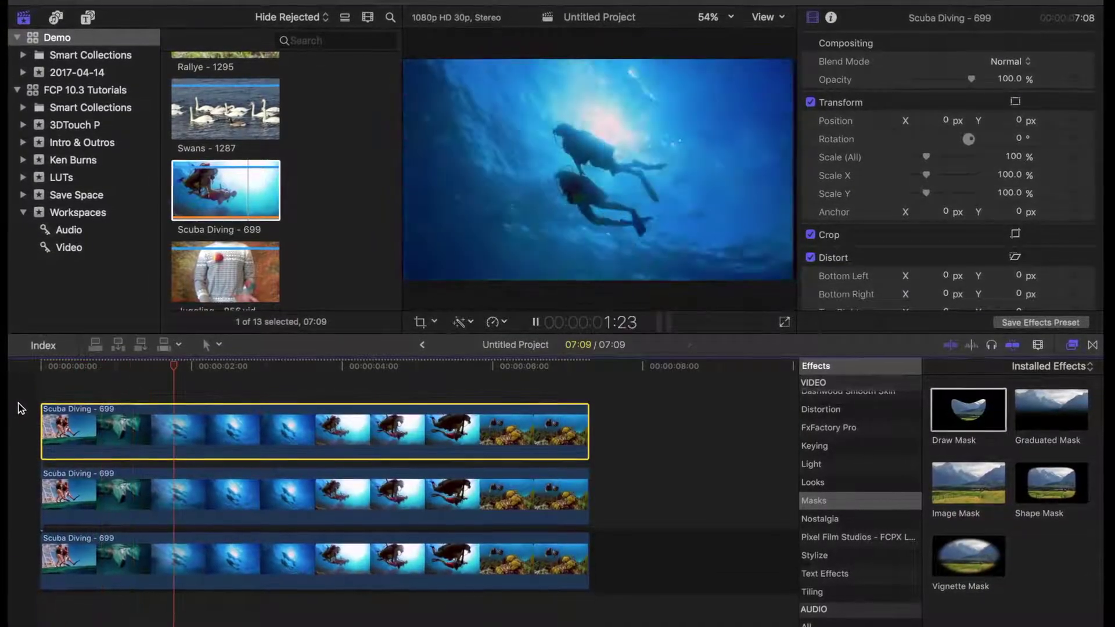
key("space")
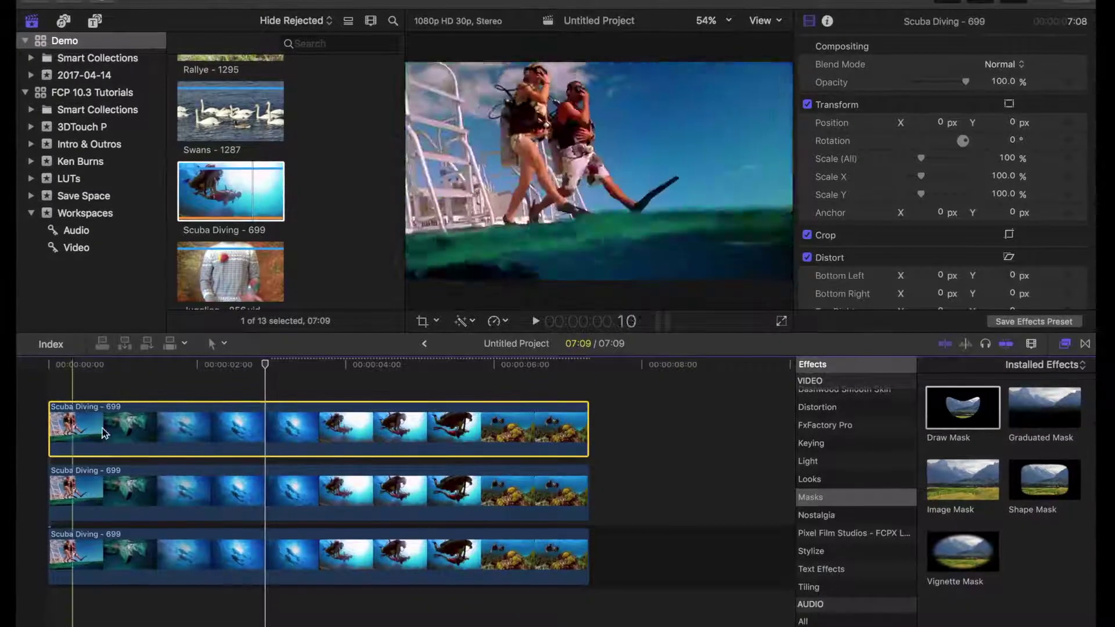
Disable the top clip and trim its start to the 2-second mark with Option-[
key("v")
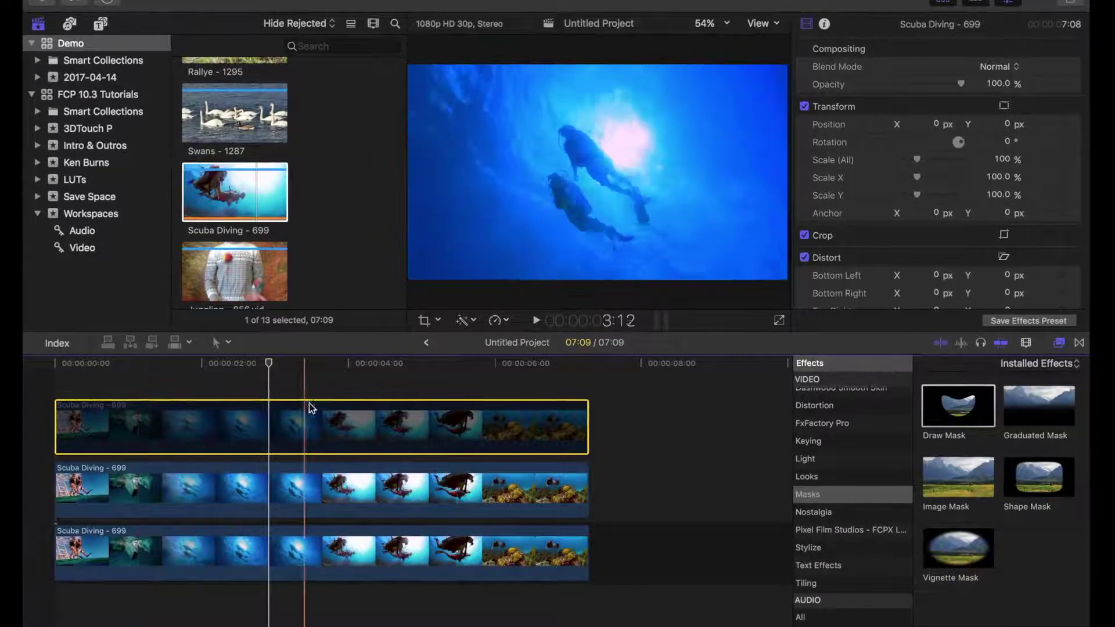
left_click_drag(269, 360, 204, 359)
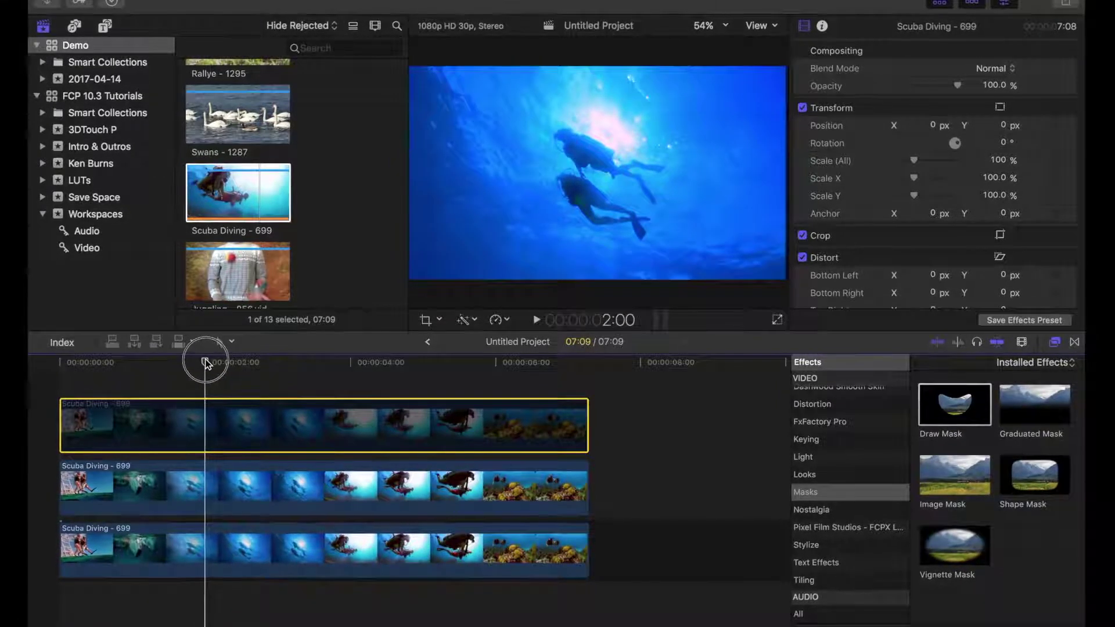
key("alt+bracketleft")
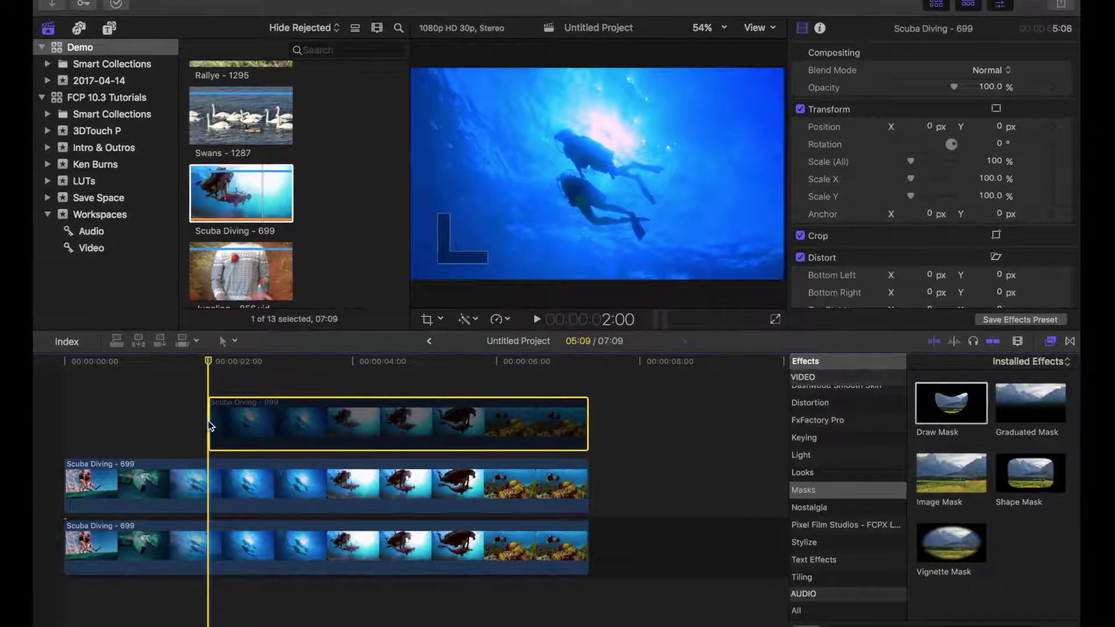
Regrade the top clip: adjust its exposure and shift the colour tint toward blue
key("super+6")
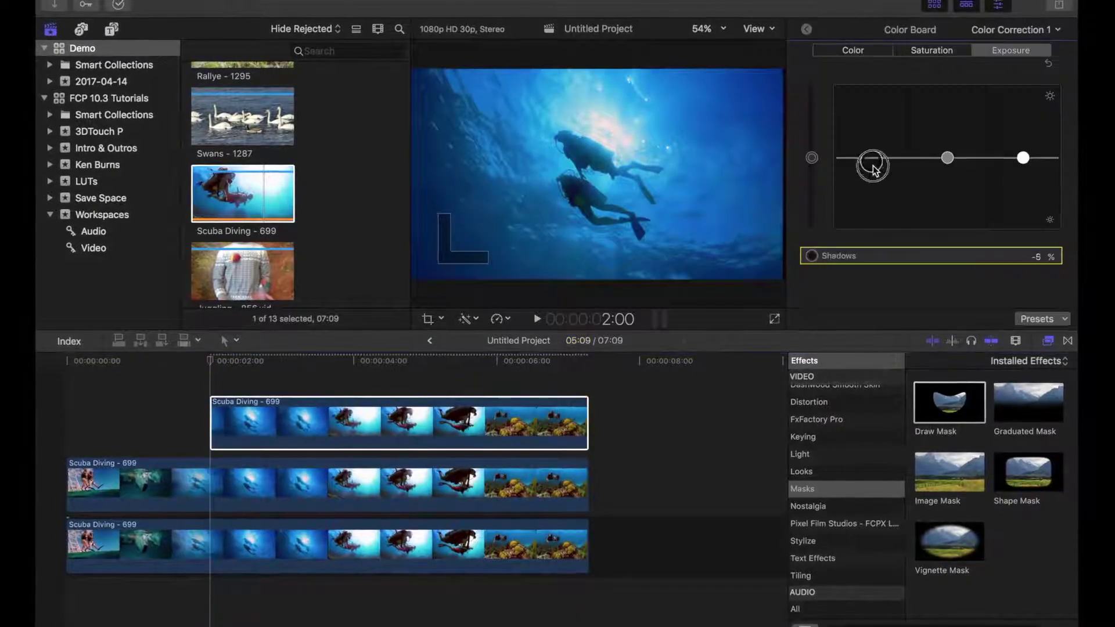
left_click_drag(1022, 158, 1022, 134)
left_click(852, 51)
left_click_drag(930, 157, 968, 131)
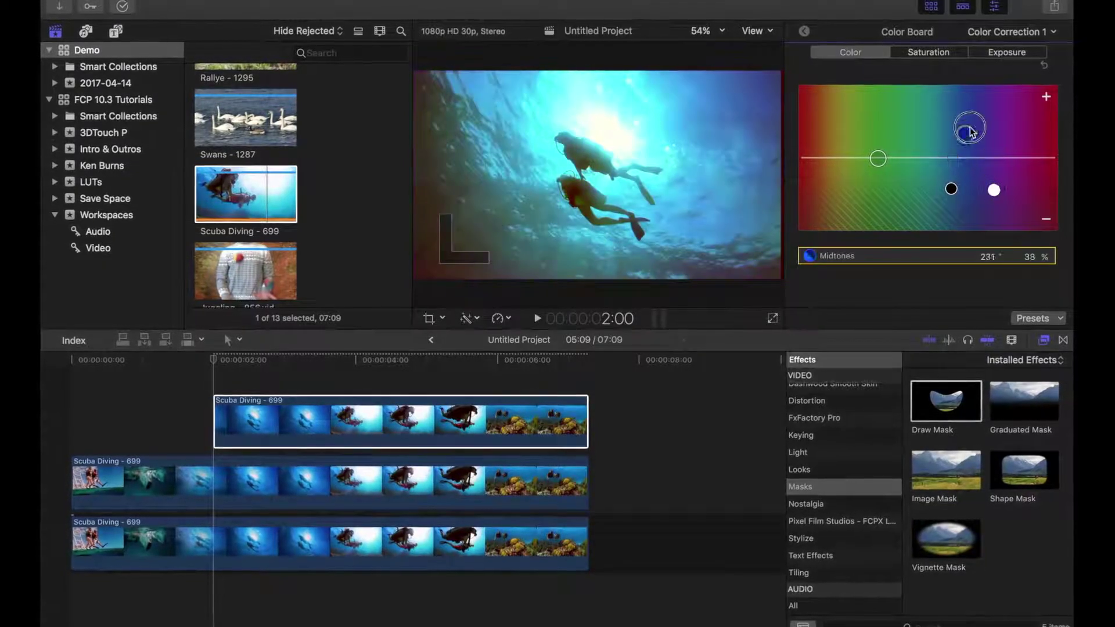
At 25% viewer zoom, draw a closed four-point mask left of the picture
left_click(711, 30)
left_click(710, 70)
left_click(452, 101)
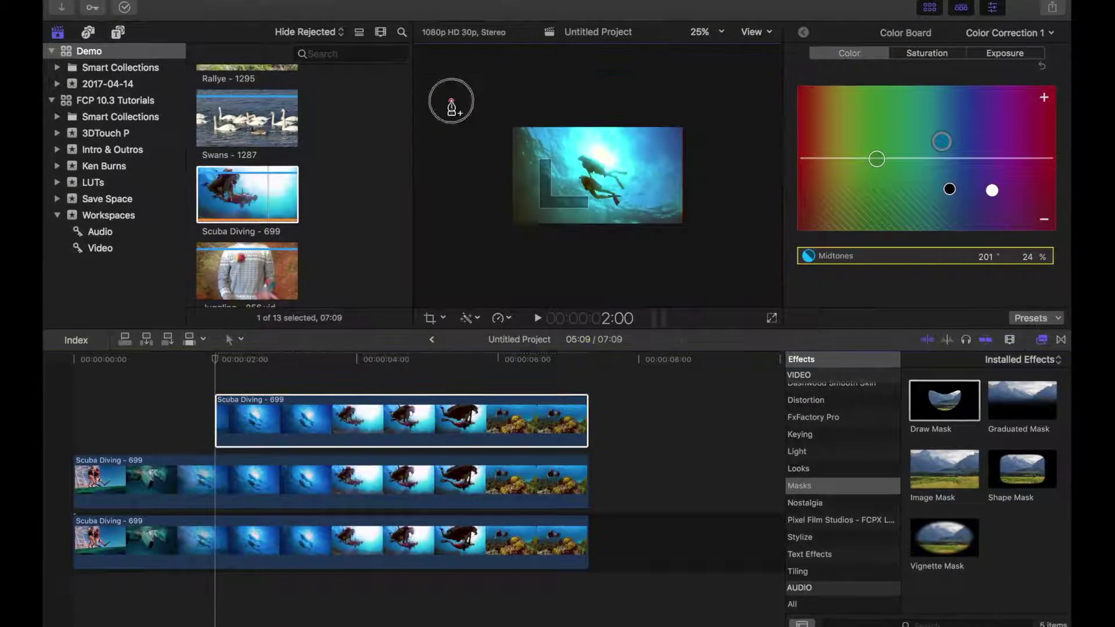
left_click(454, 248)
left_click(511, 246)
left_click(510, 100)
left_click(452, 102)
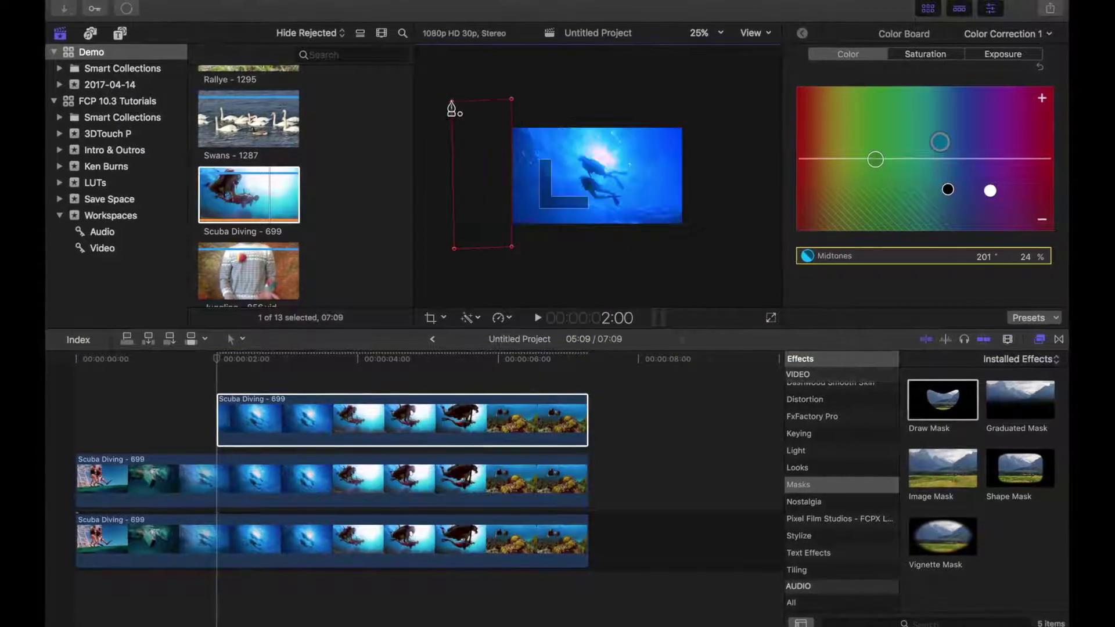
Keyframe the mask at 2 seconds, widen it across the frame at 4 seconds, then fit the viewer
left_click(802, 33)
left_click(1040, 247)
left_click_drag(219, 355, 358, 369)
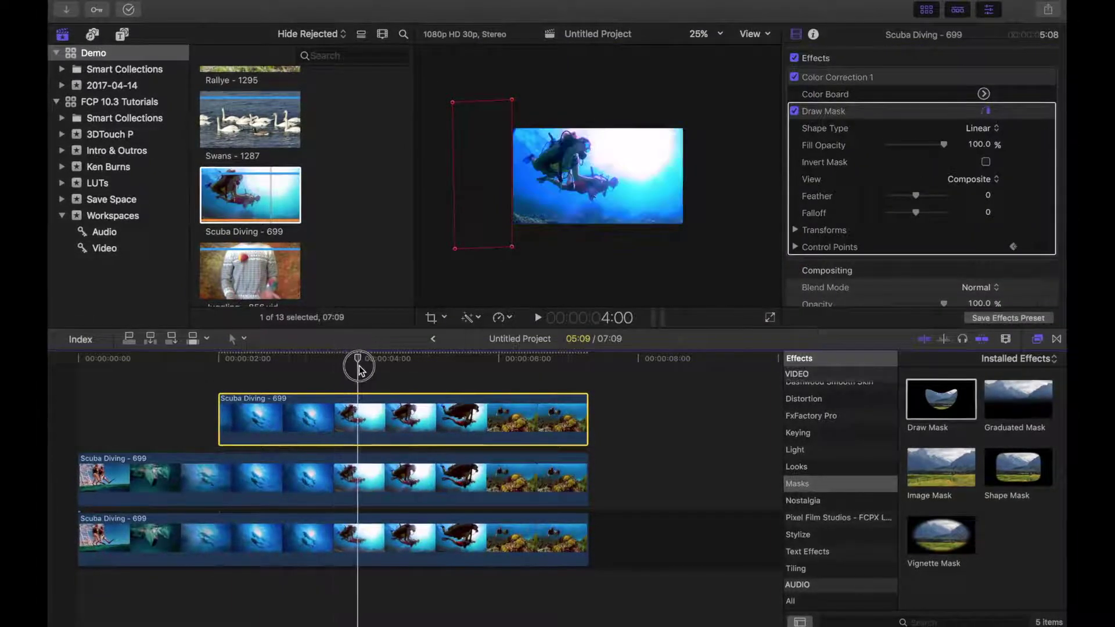
left_click_drag(508, 206, 684, 192)
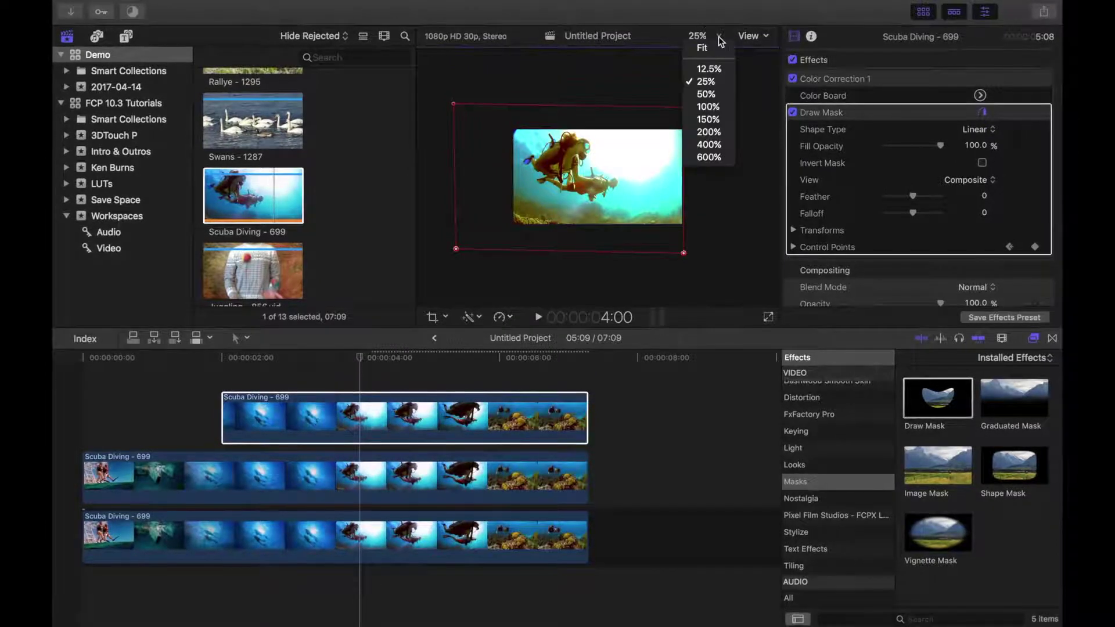
left_click(703, 48)
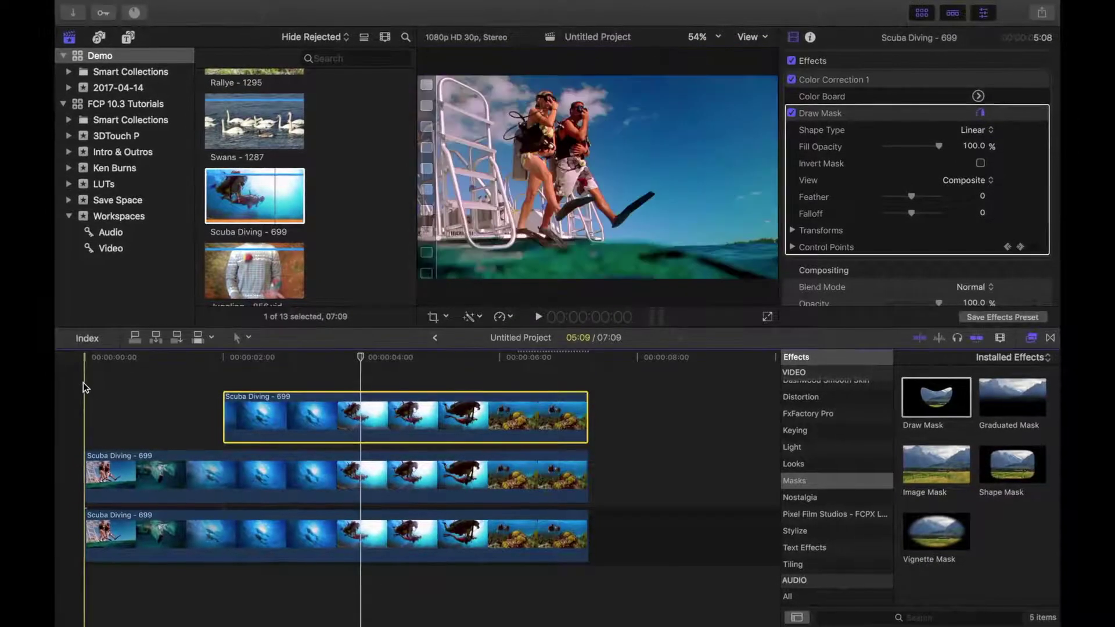